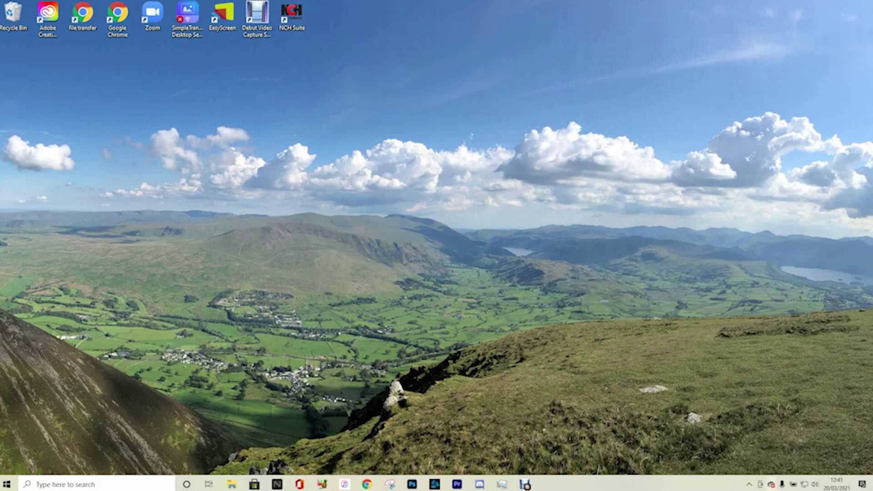
- Bring up Task Manager's process list and quit Discord from the system tray
left_click(749, 484)
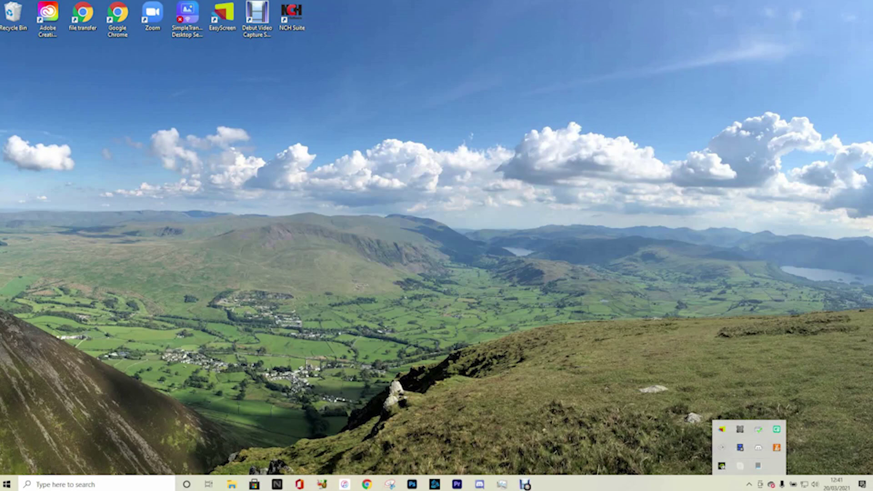
key("ctrl+shift+Escape")
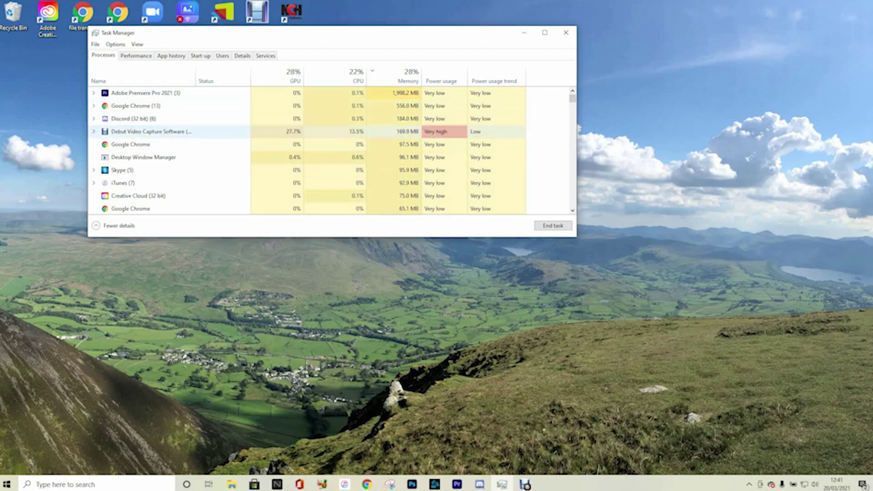
left_click(748, 484)
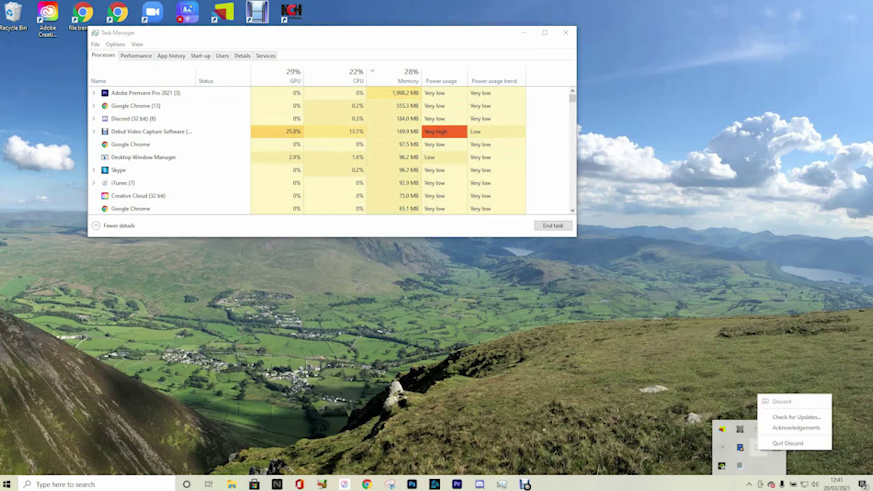
right_click(758, 447)
left_click(788, 443)
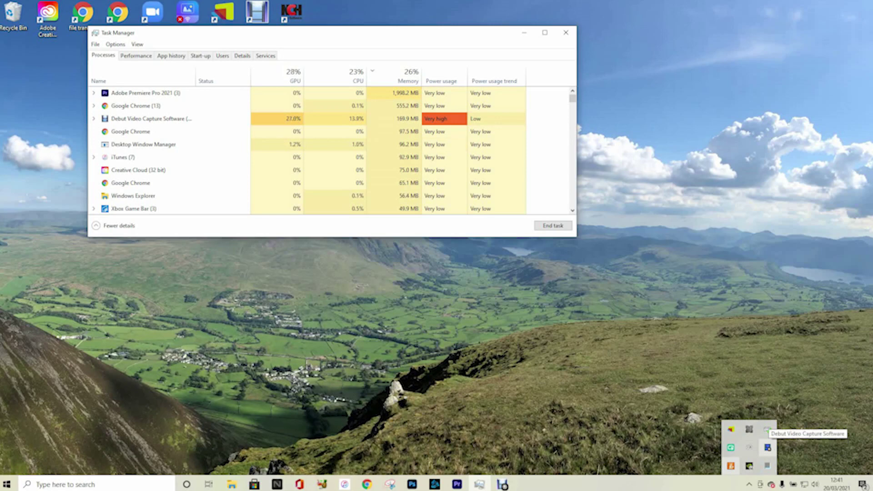
- Close Chrome, iTunes and Premiere Pro from their taskbar icons
right_click(366, 484)
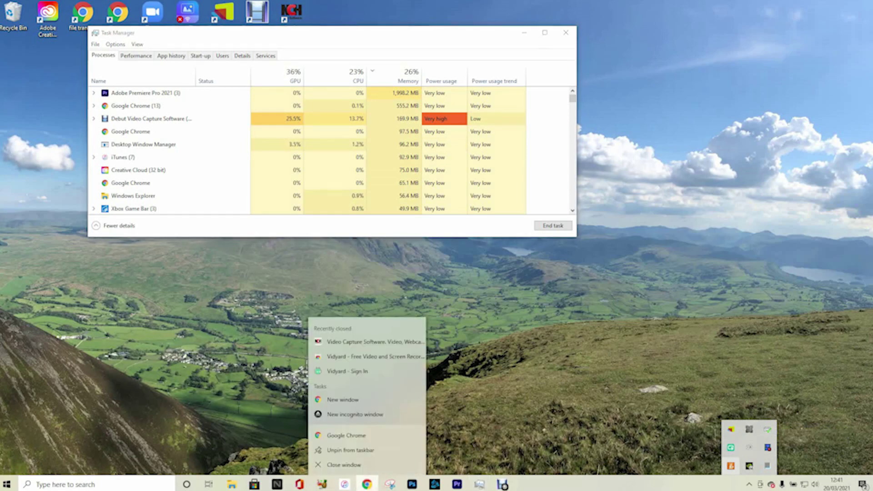
key("Escape")
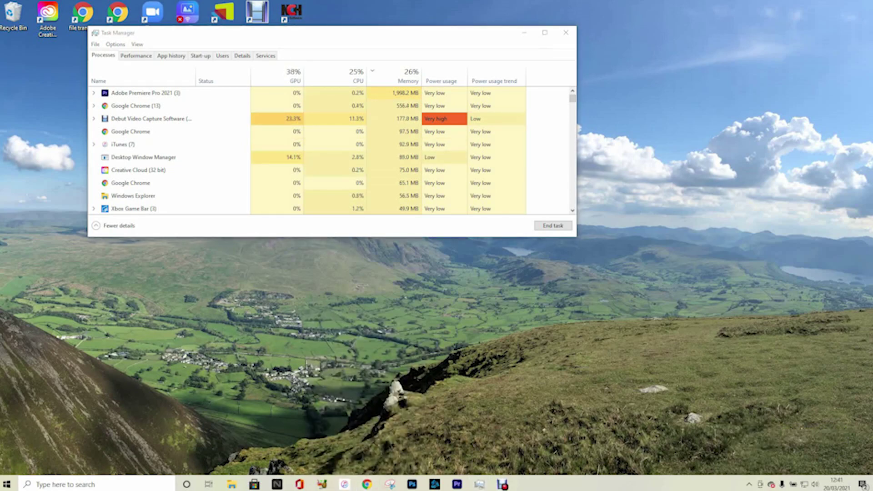
right_click(344, 484)
left_click(321, 464)
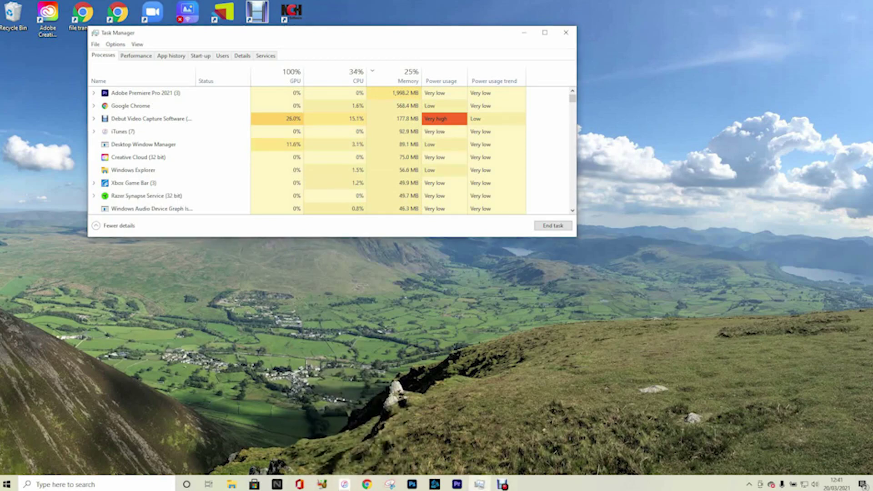
right_click(457, 484)
left_click(434, 465)
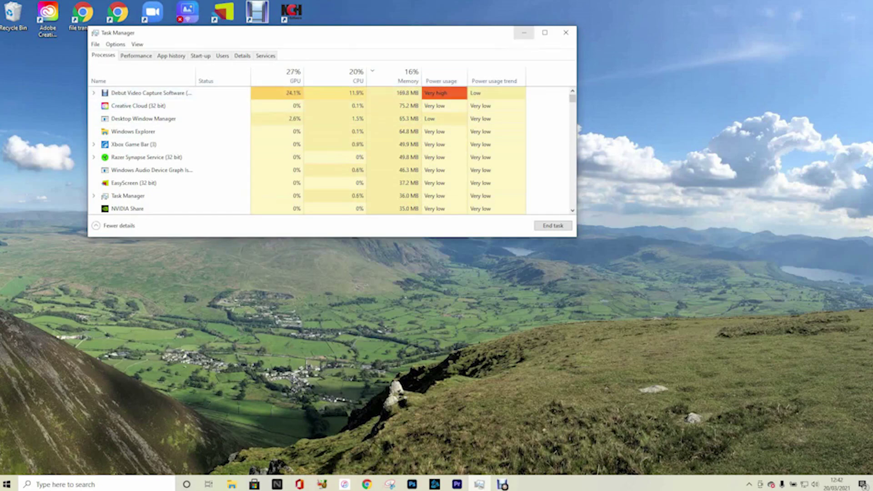
- Minimise Task Manager and launch Acer NitroSense
left_click(523, 32)
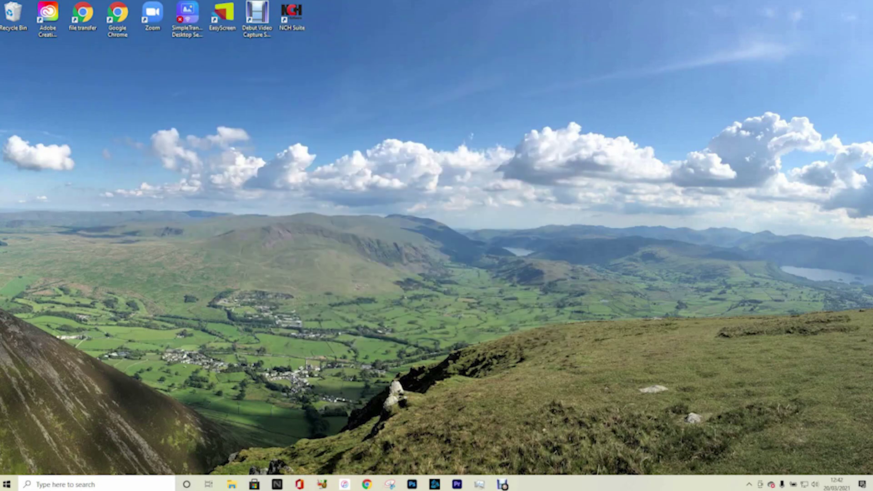
left_click(748, 484)
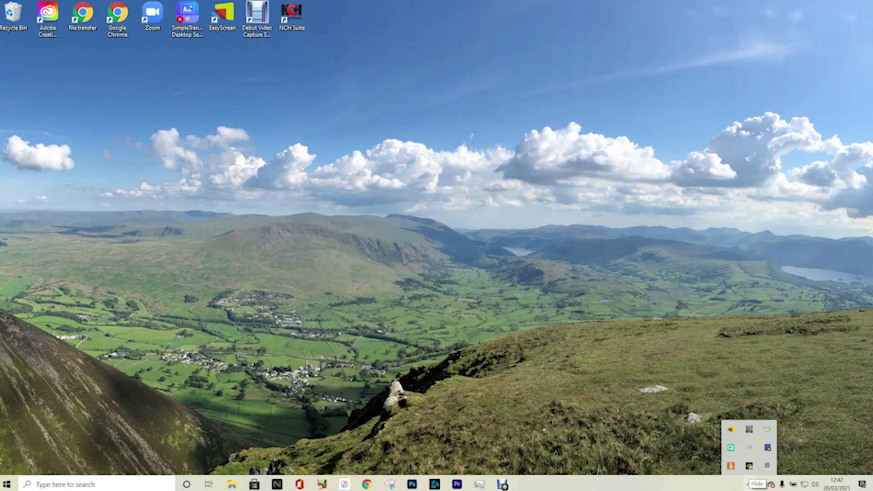
left_click(749, 485)
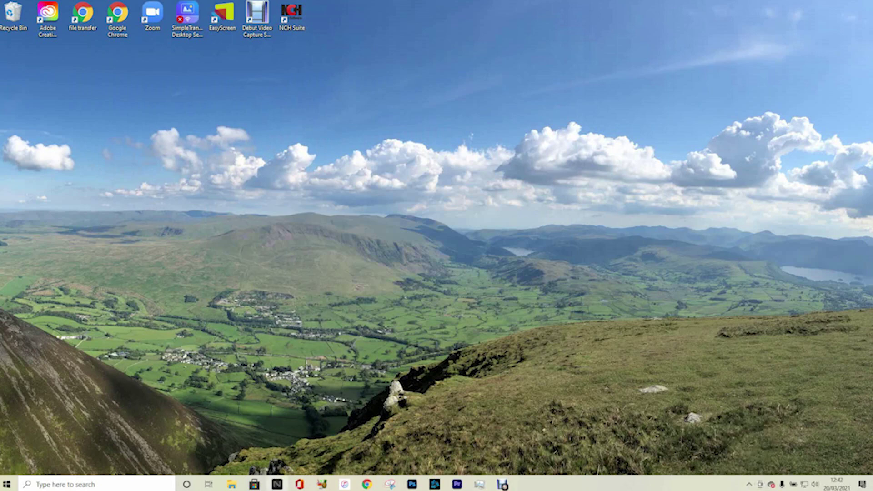
left_click(276, 484)
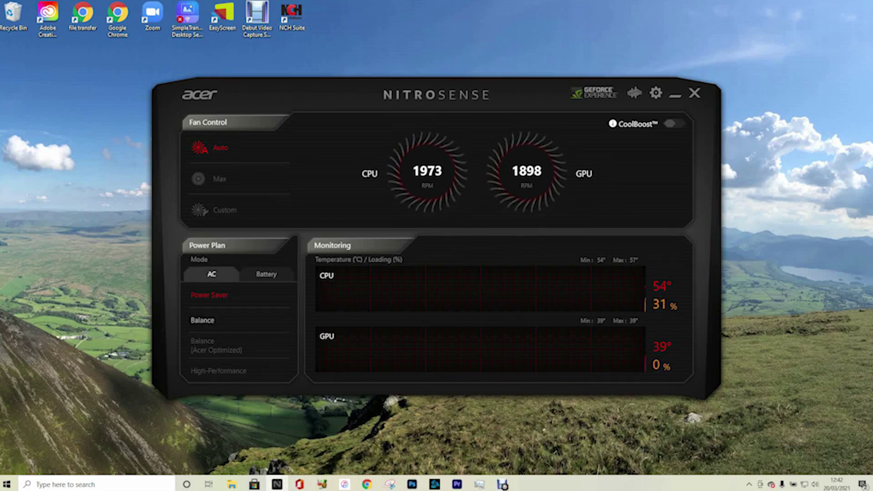
- Set the High-Performance power plan for both AC and Battery modes
left_click(218, 370)
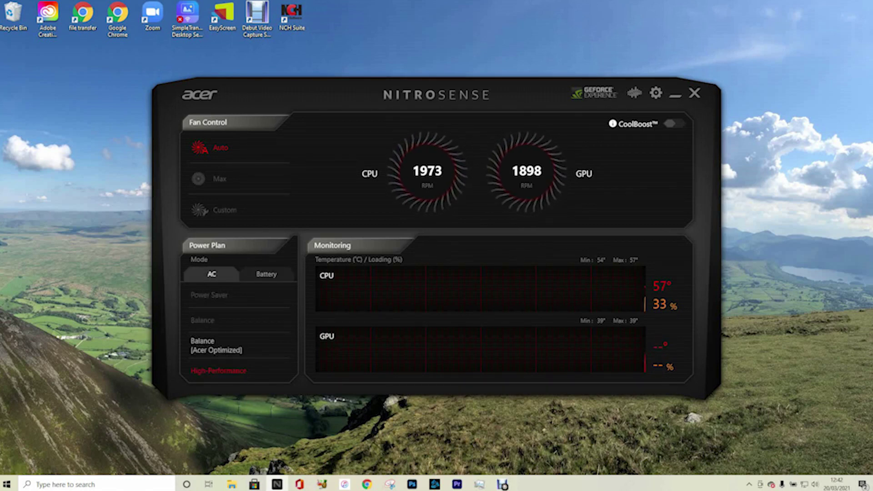
left_click(266, 274)
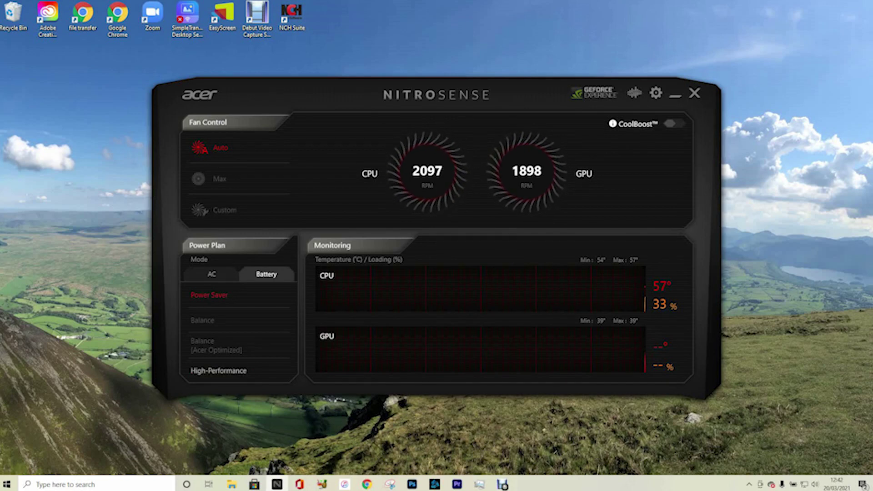
left_click(218, 370)
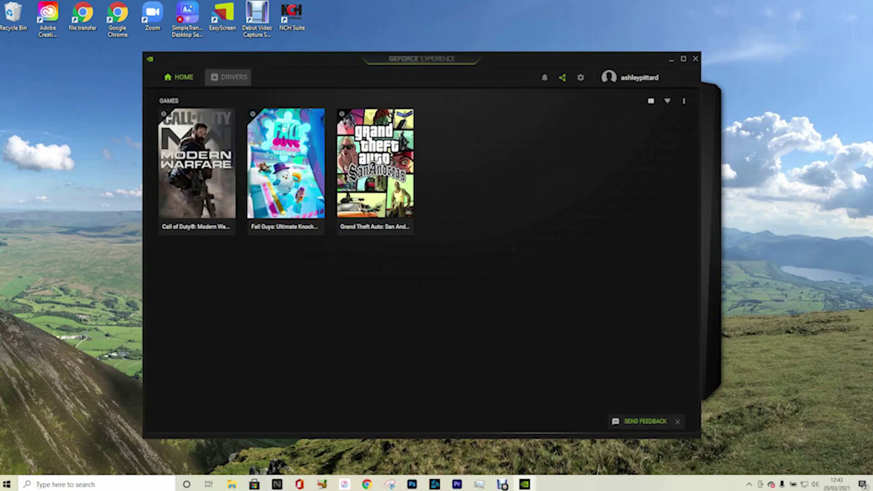
- Check the Drivers page for updates, then view GeForce Experience's General settings and rig details
left_click(229, 76)
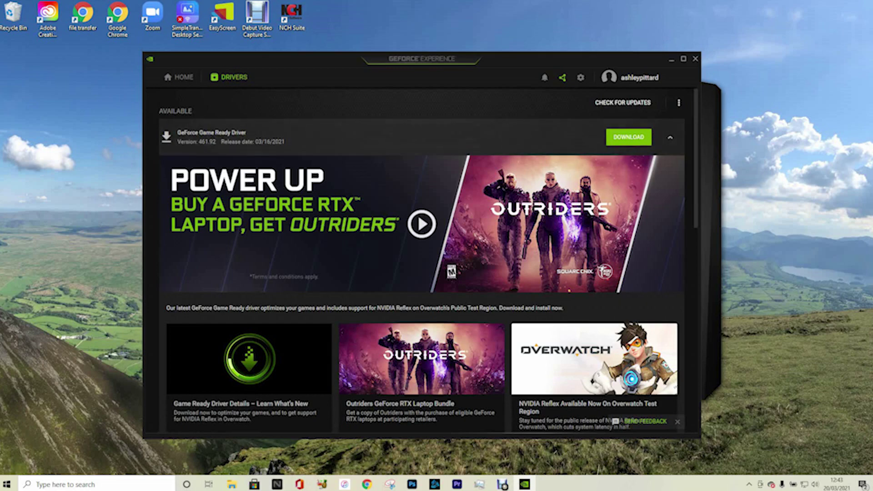
left_click(581, 77)
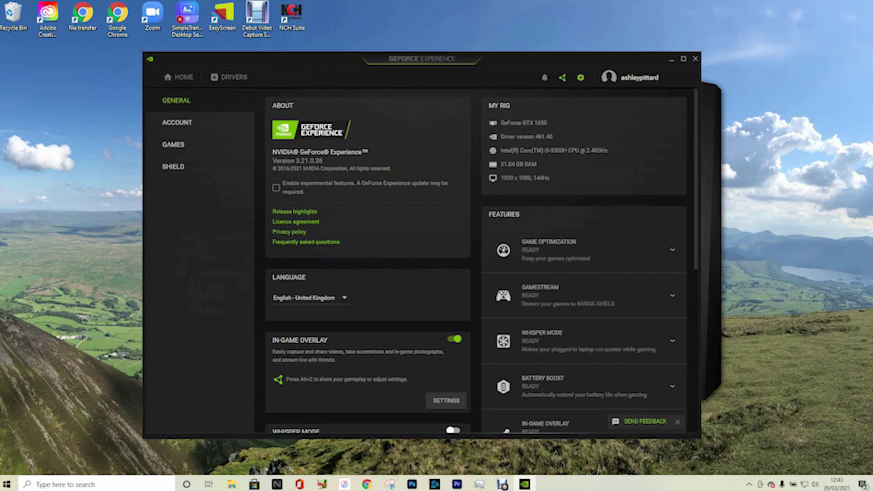
scroll(475, 259, "down", 3)
scroll(475, 259, "down", 2)
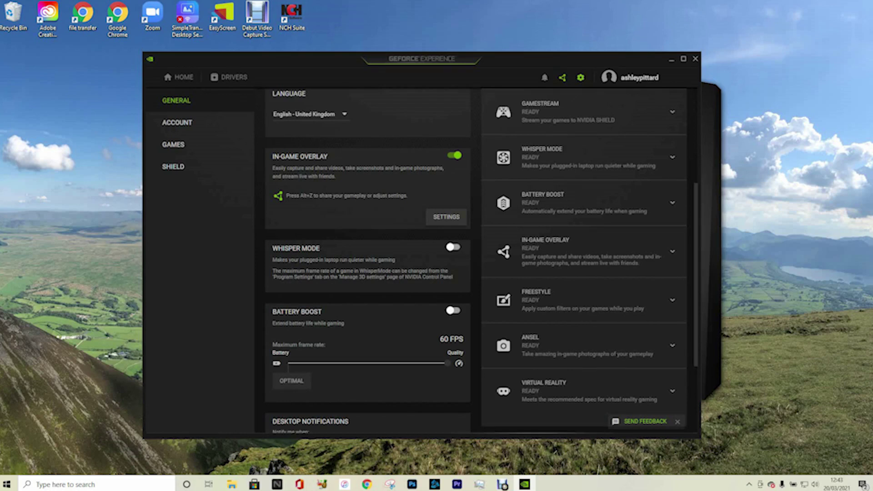
scroll(420, 250, "down", 2)
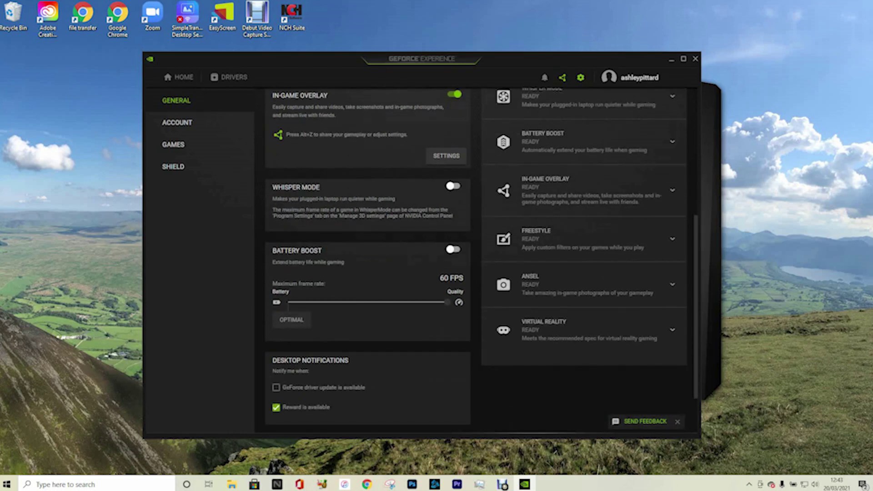
scroll(421, 250, "down", 2)
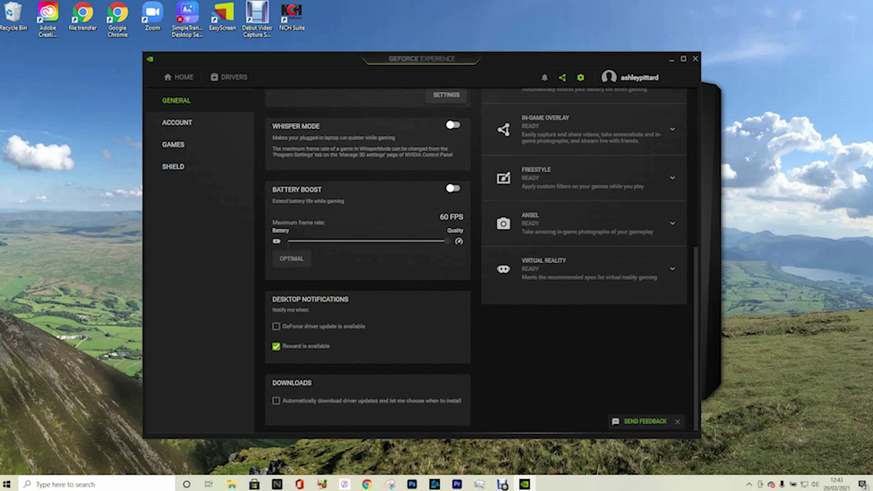
scroll(420, 250, "up", 2)
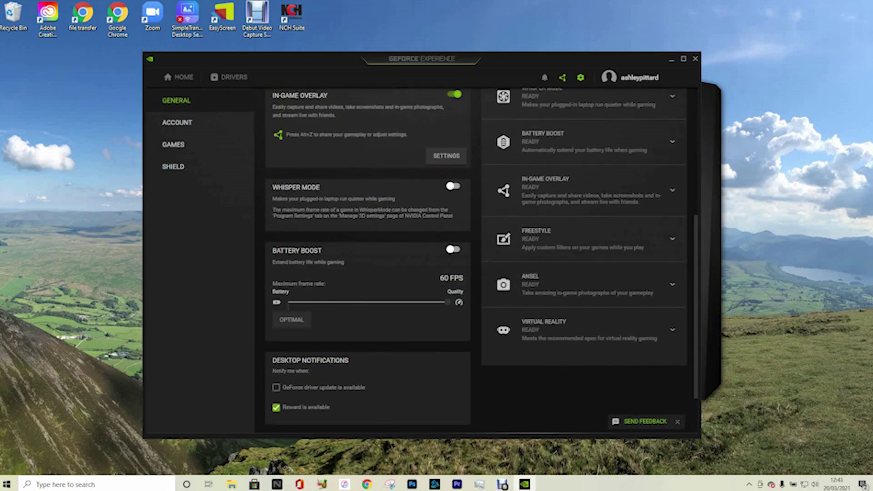
scroll(420, 250, "up", 2)
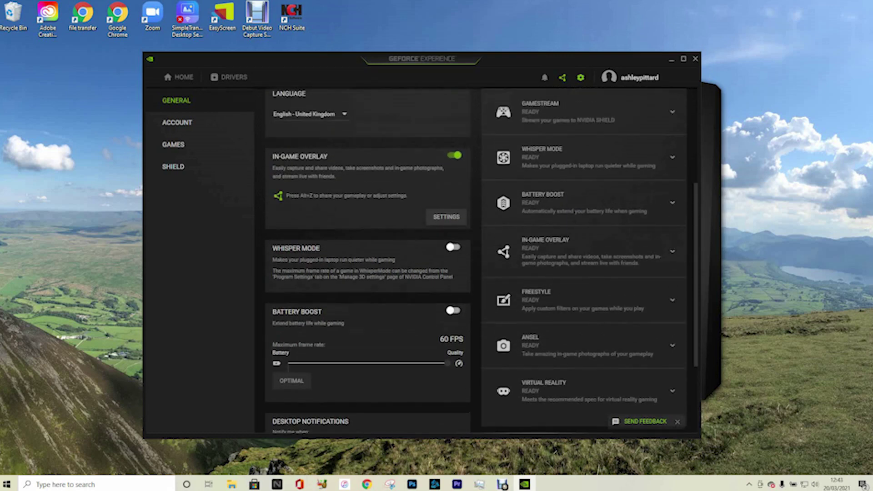
scroll(421, 250, "up", 3)
scroll(420, 250, "down", 3)
scroll(421, 250, "down", 2)
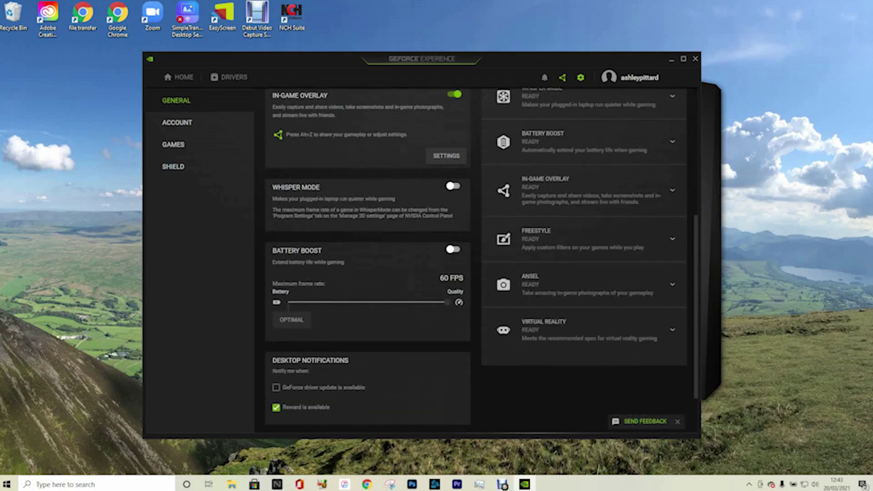
scroll(420, 250, "down", 2)
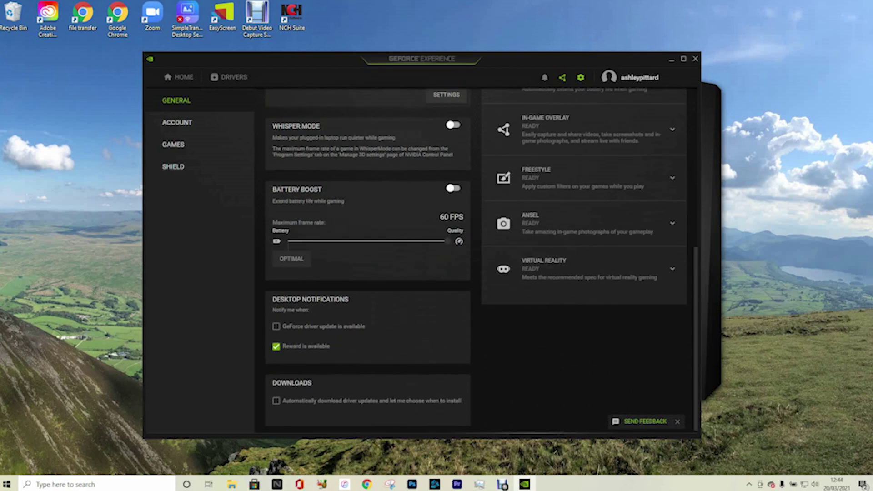
scroll(420, 250, "up", 4)
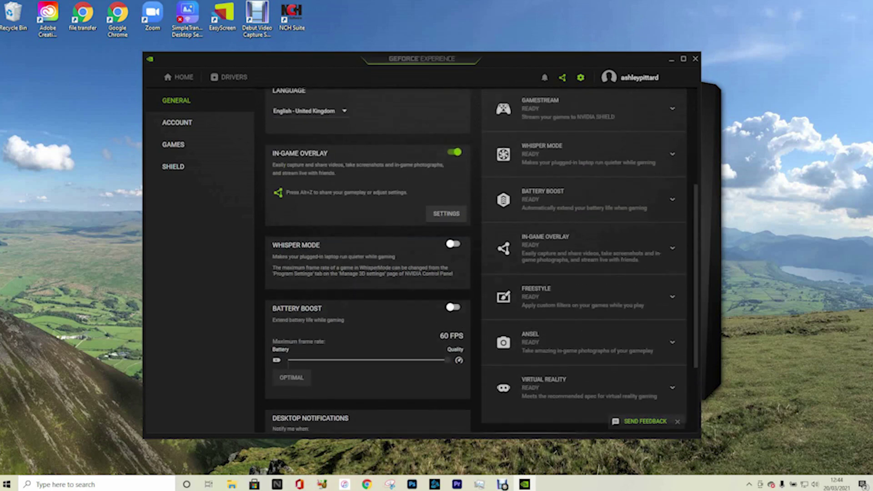
scroll(420, 250, "up", 2)
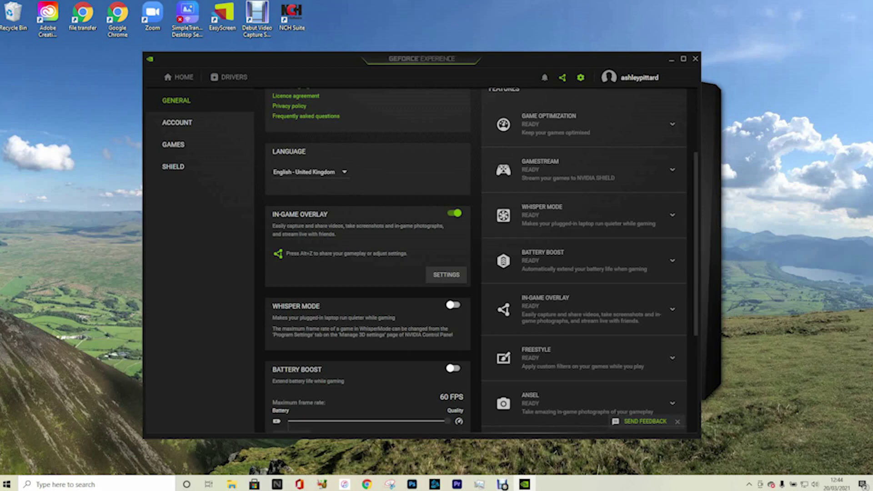
scroll(481, 261, "up", 3)
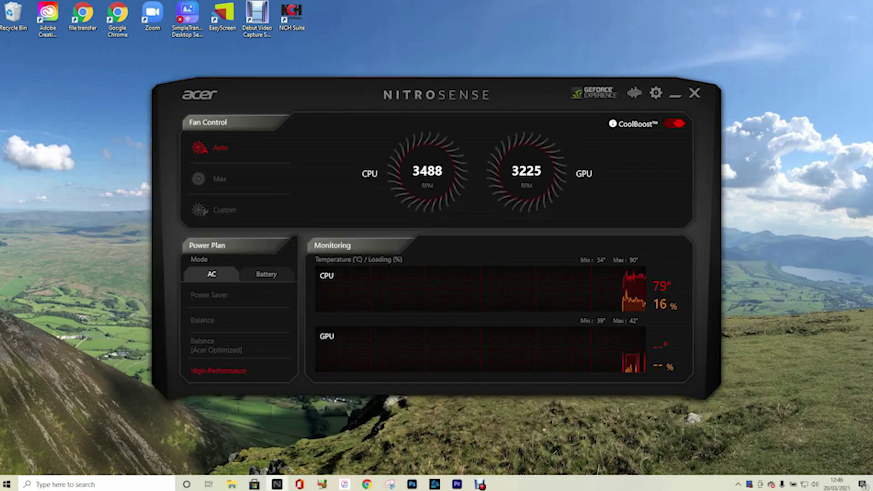
- Open the TrueHarmony audio preset list in NitroSense
left_click(634, 93)
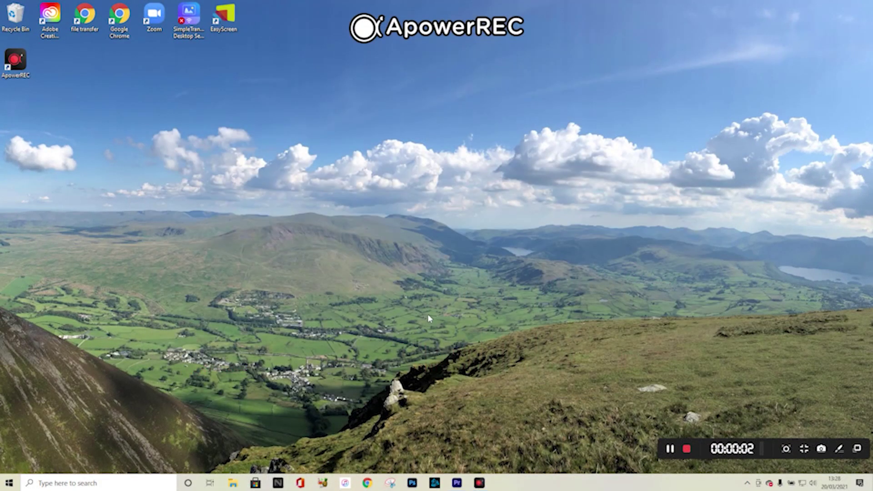
- Go to Power Options from the tray battery icon and edit the Balanced plan
left_click(642, 240)
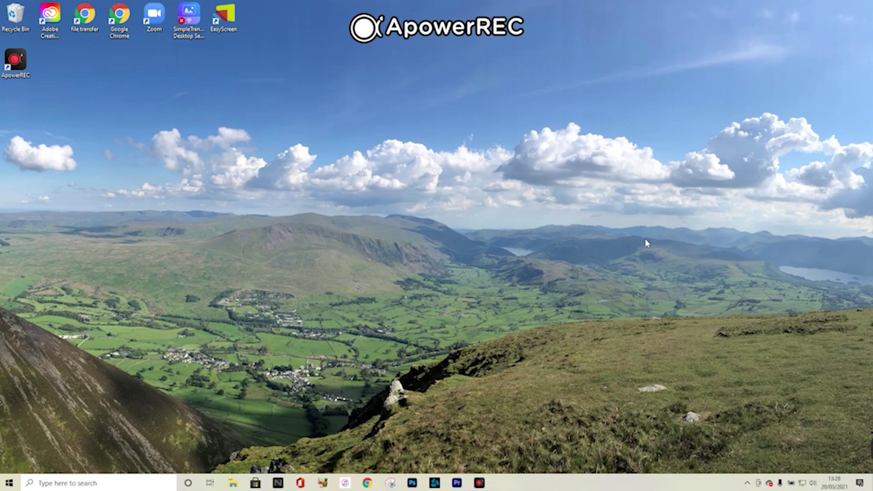
right_click(792, 483)
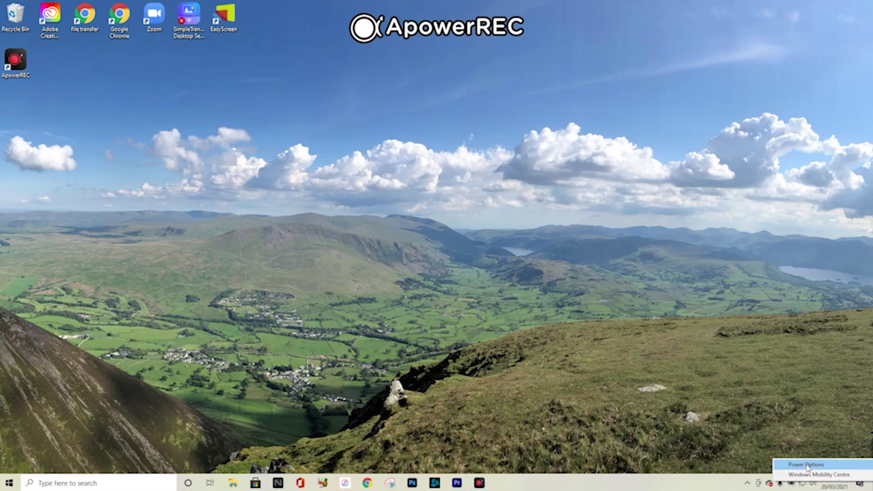
left_click(807, 465)
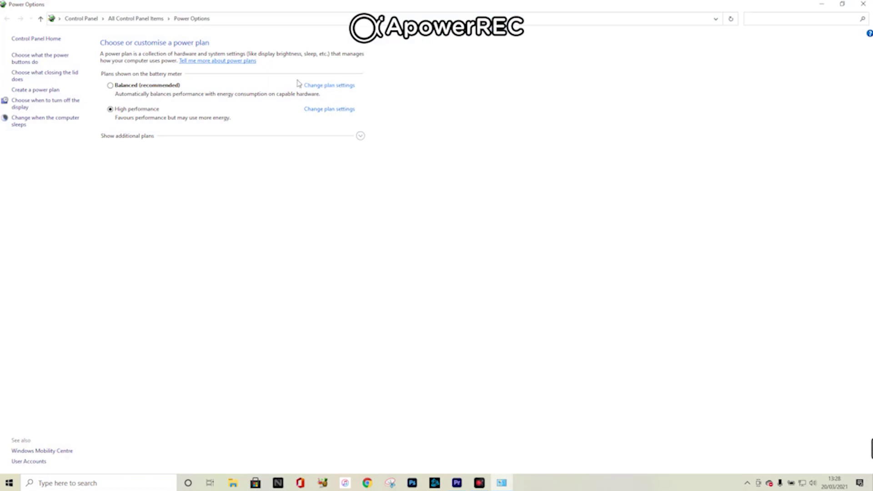
left_click(329, 87)
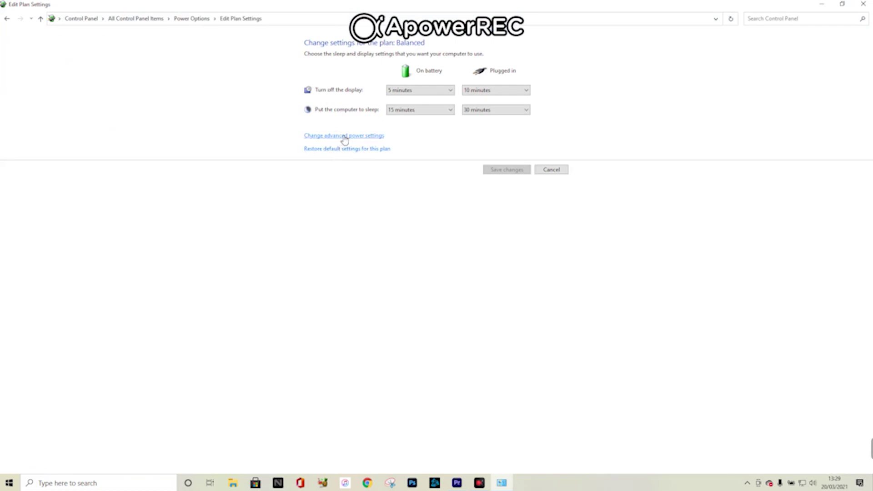
- Set the Balanced plan's plugged-in Maximum processor state to 99% in advanced power settings
left_click(344, 138)
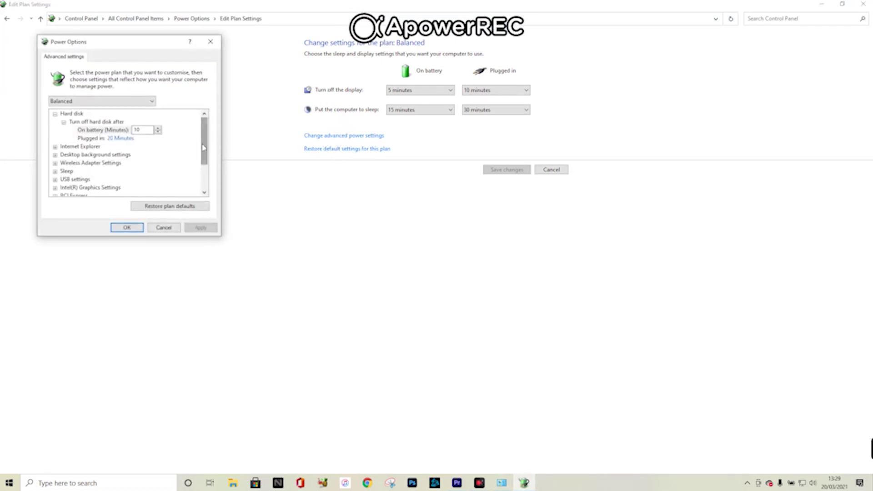
left_click_drag(204, 148, 210, 164)
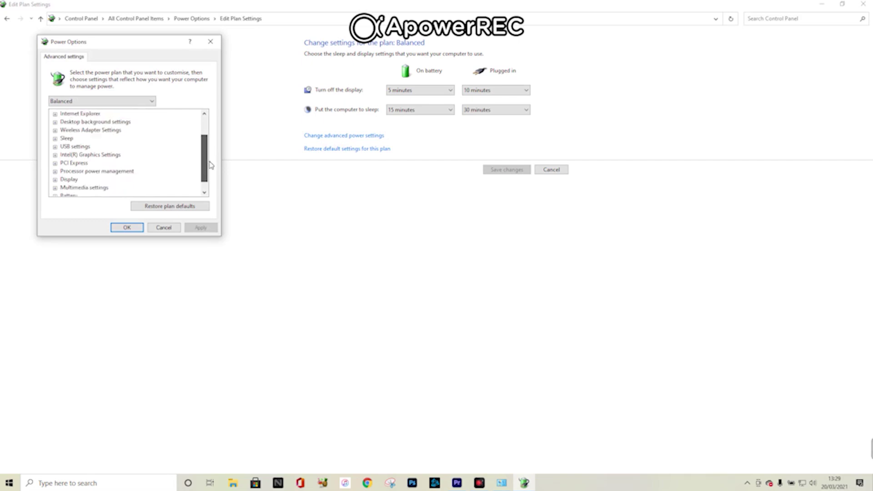
left_click(54, 171)
scroll(57, 176, "down", 1)
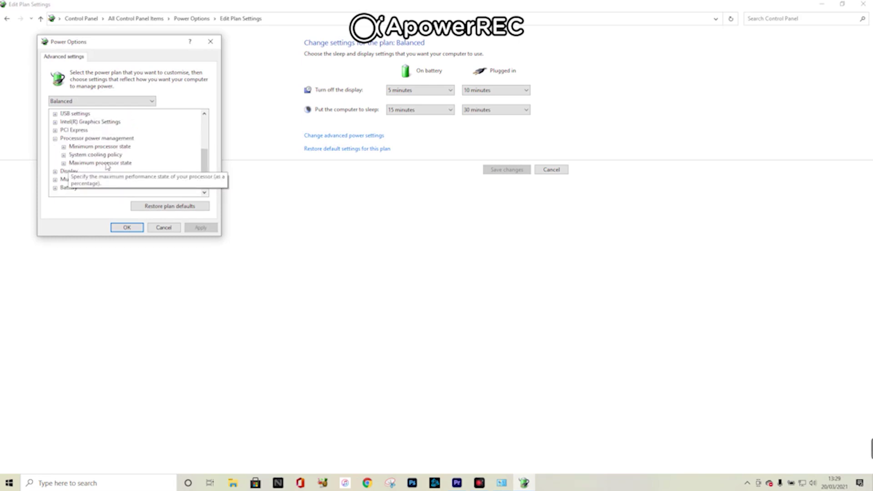
left_click(64, 163)
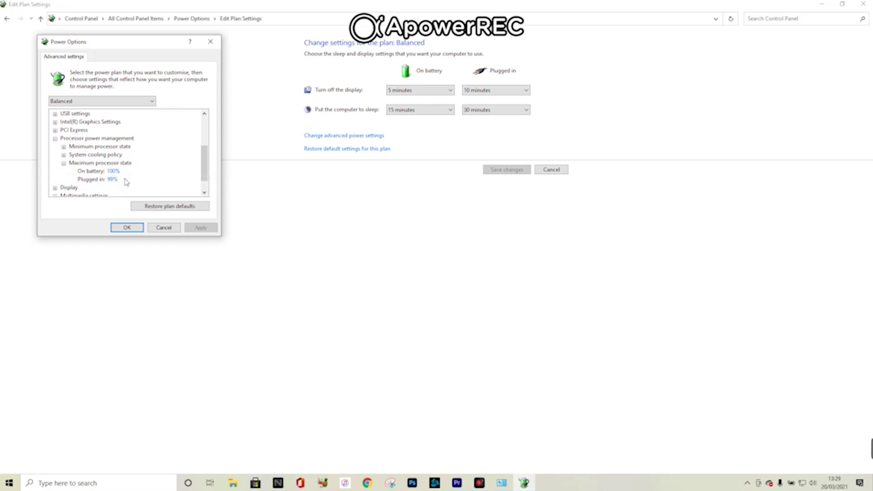
scroll(127, 184, "down", 1)
left_click(113, 163)
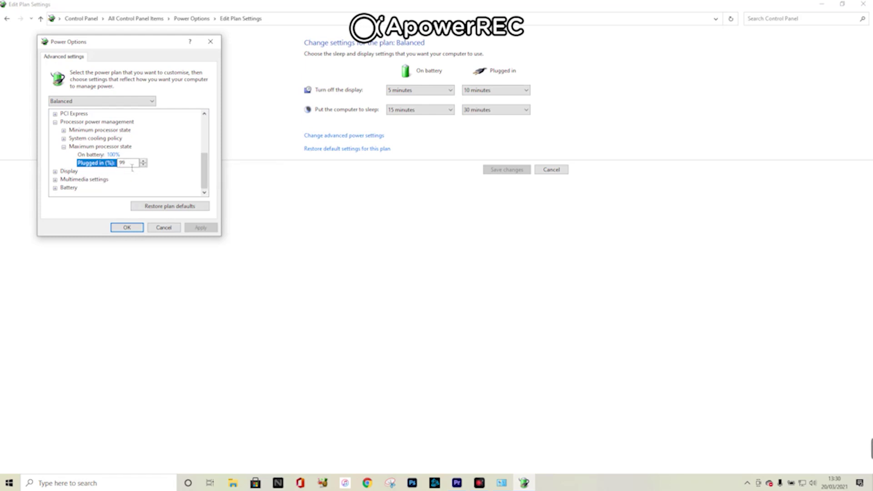
- Confirm the 99% processor state change with OK
left_click(127, 227)
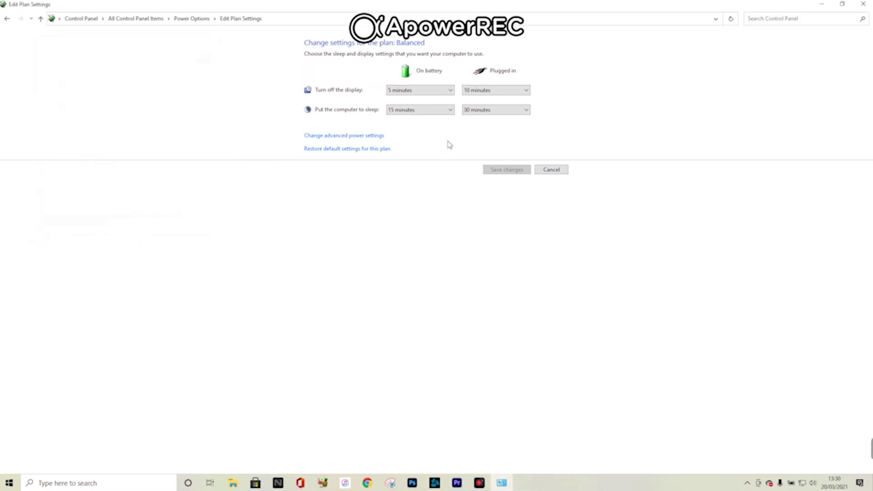